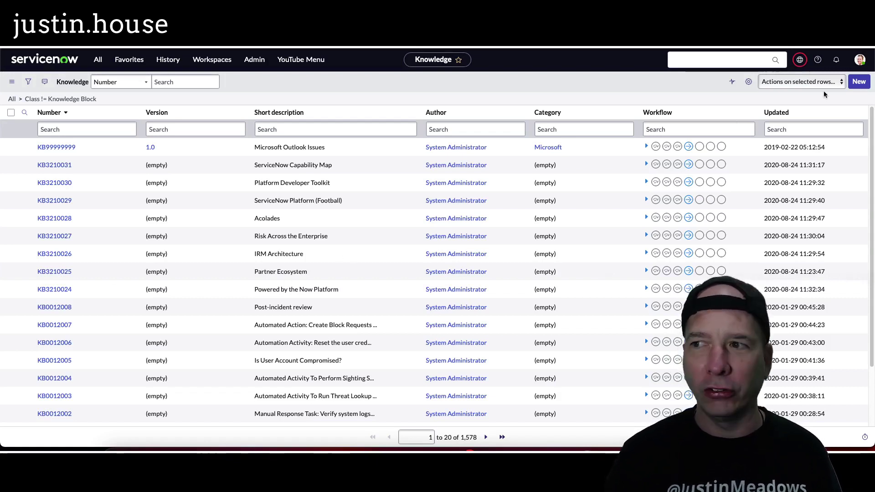
- Create a new article in the recently used knowledge base with short description 'Enable Dark Mode in ServiceNow'
left_click(856, 88)
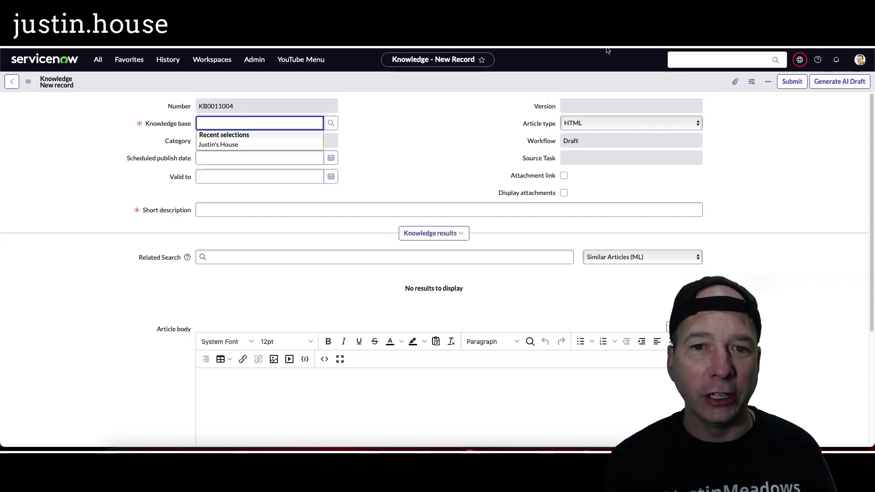
left_click(276, 148)
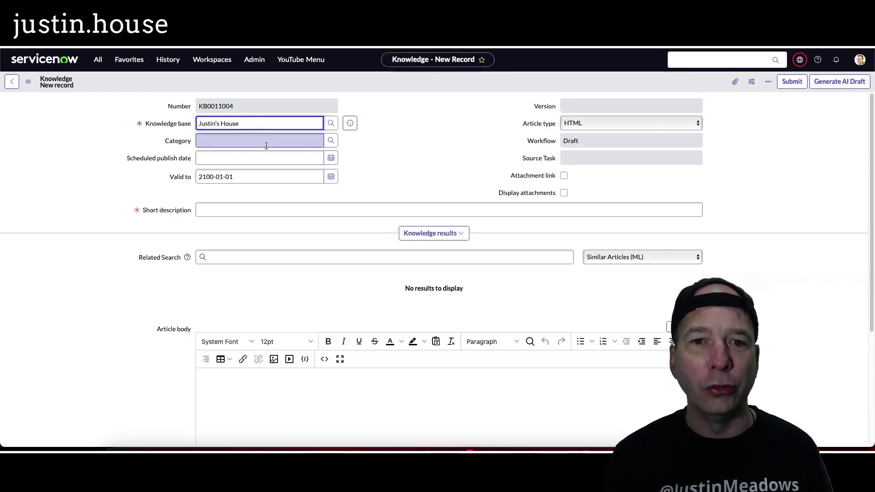
left_click(253, 209)
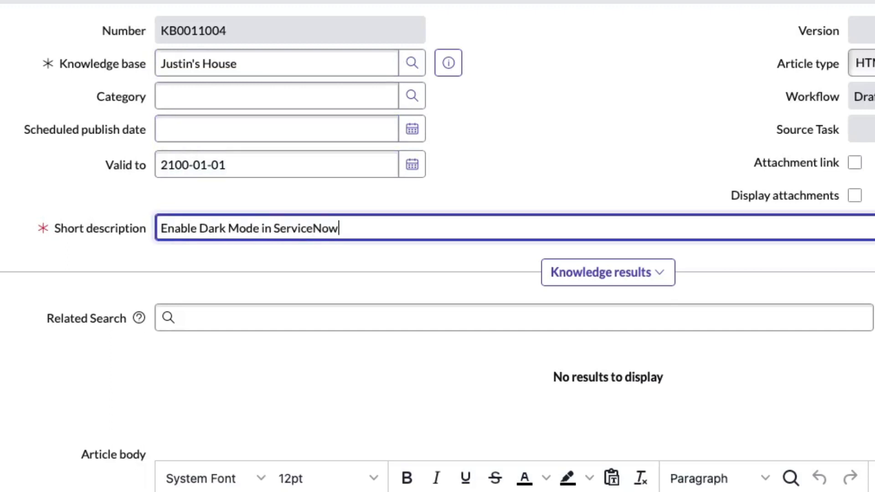
- Save the article as draft KB0011004 v0.01 and request a Generate AI Draft body
right_click(599, 3)
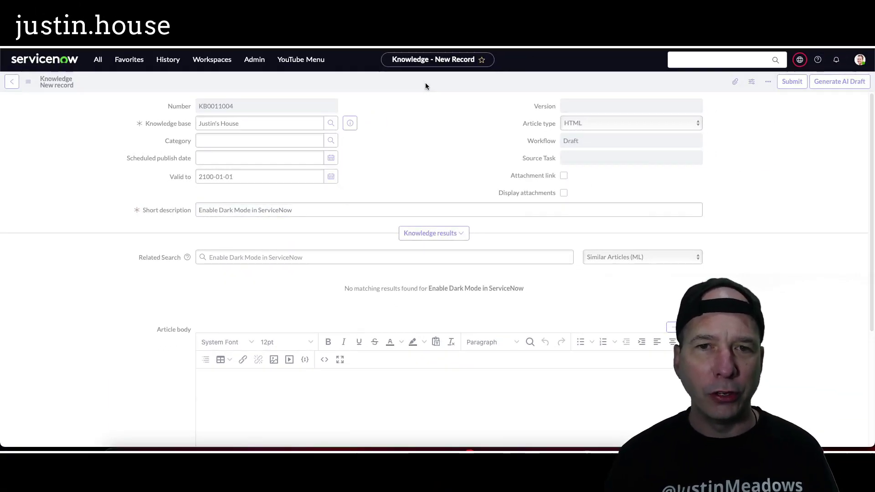
scroll(153, 263, "down", 1)
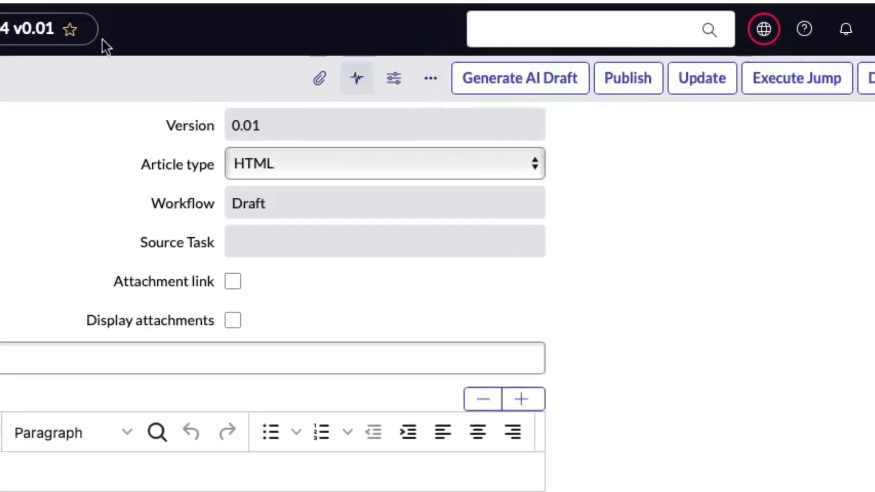
right_click(330, 91)
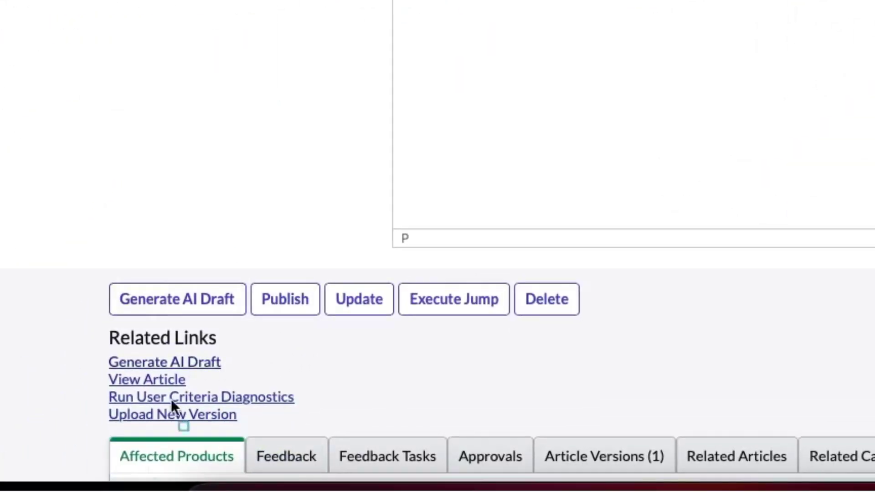
left_click_drag(72, 351, 257, 384)
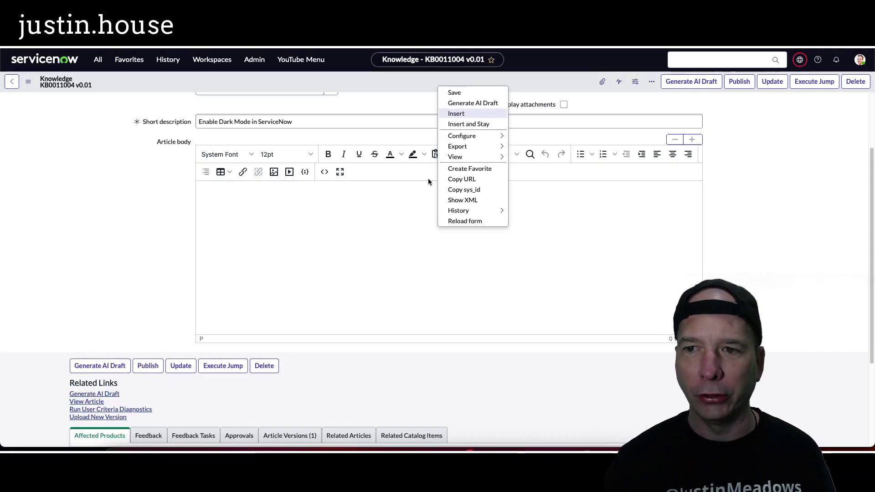
left_click(472, 103)
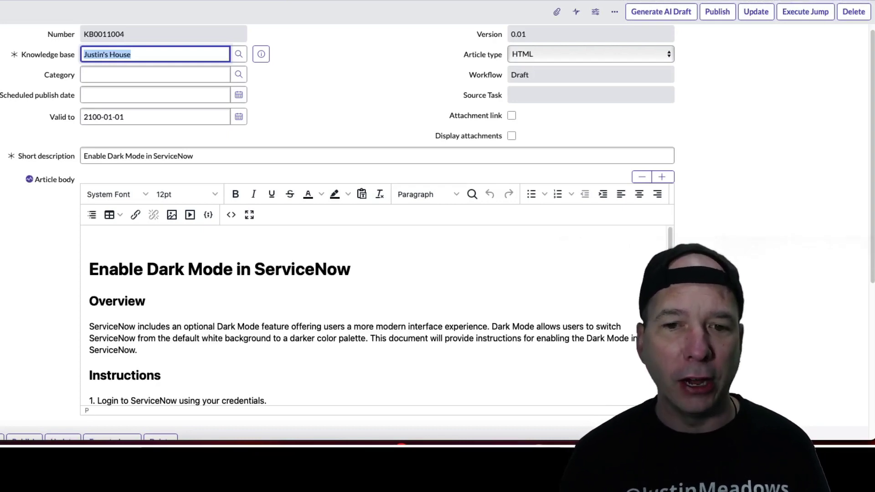
- Review the generated Overview and five Dark Mode steps, ending with logging out and back in
scroll(437, 228, "down", 2)
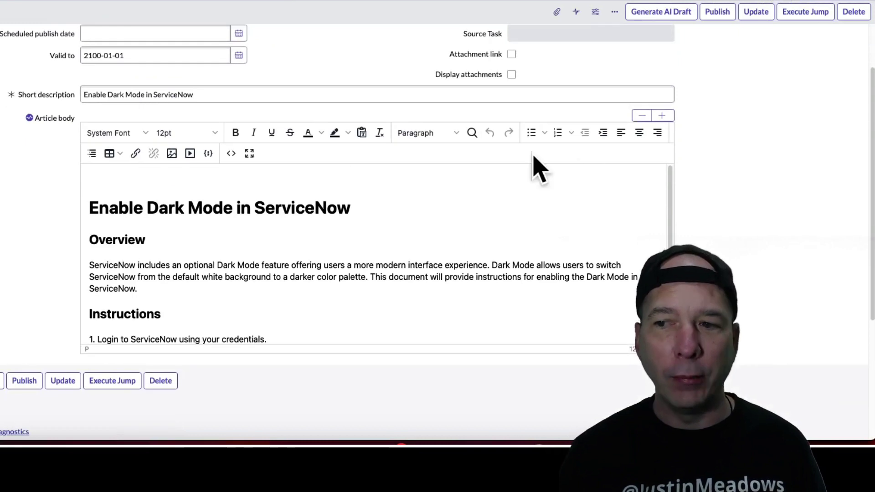
left_click_drag(669, 177, 657, 247)
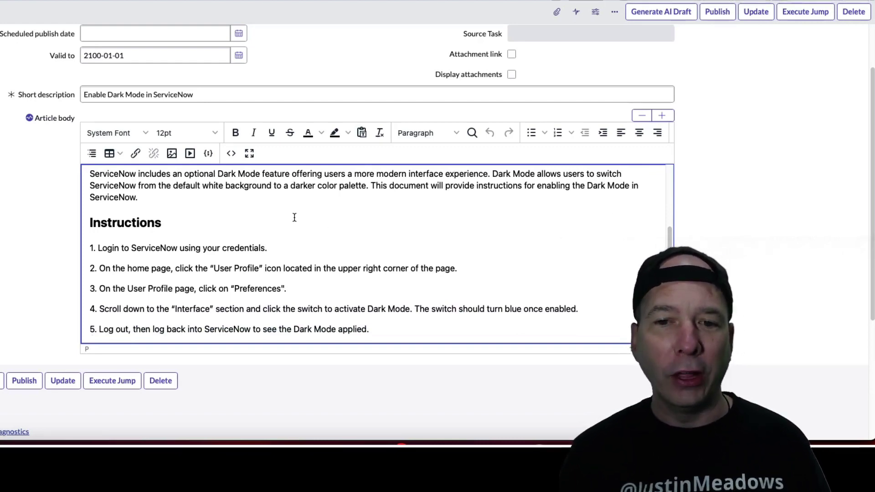
scroll(294, 217, "up", 10)
scroll(283, 221, "down", 1)
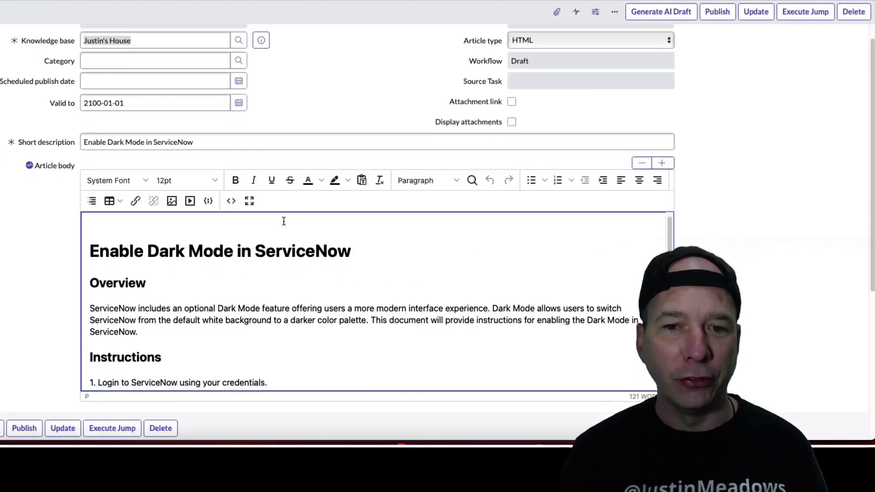
scroll(283, 221, "down", 5)
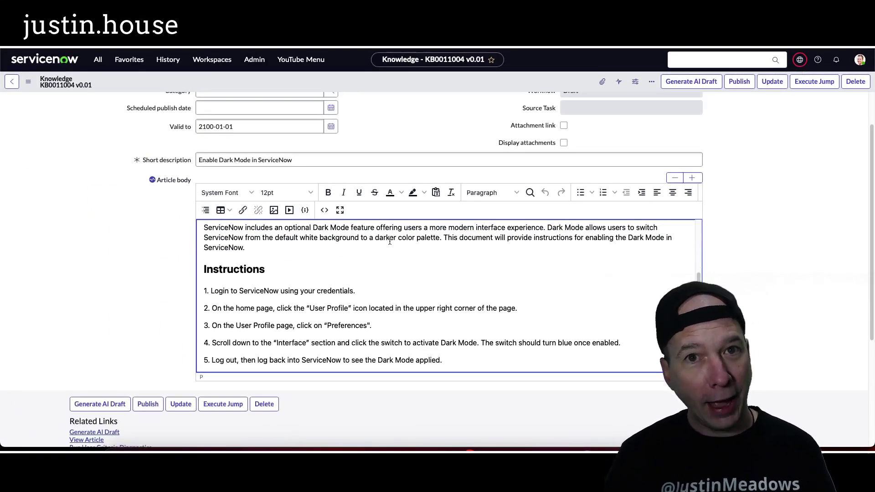
scroll(389, 241, "up", 6)
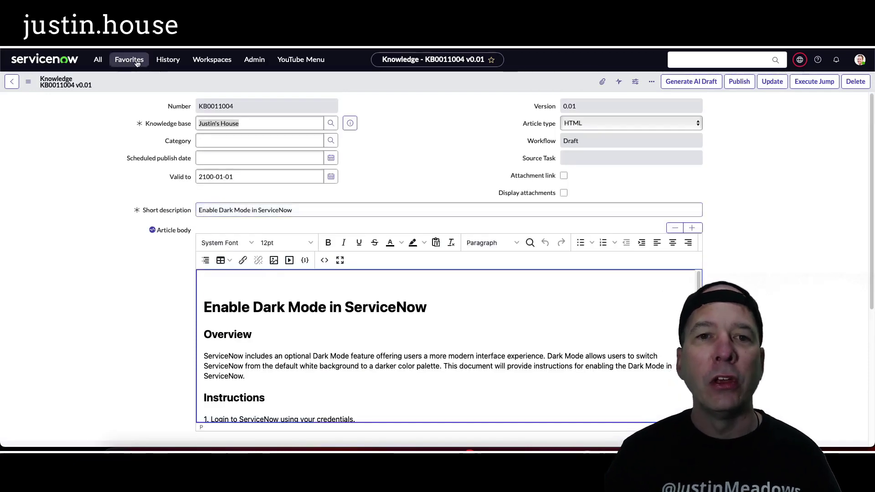
- Open a blank Create New Knowledge form from All Articles in Service Operations Workspace
left_click(212, 60)
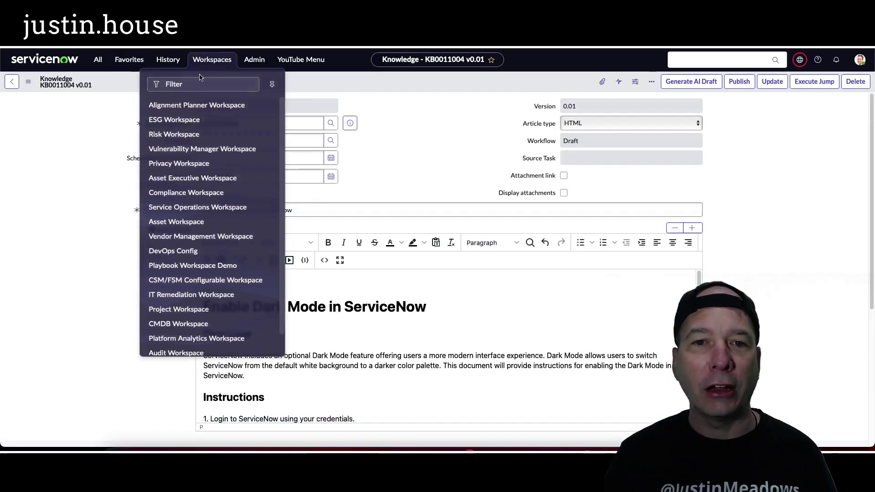
left_click(187, 207)
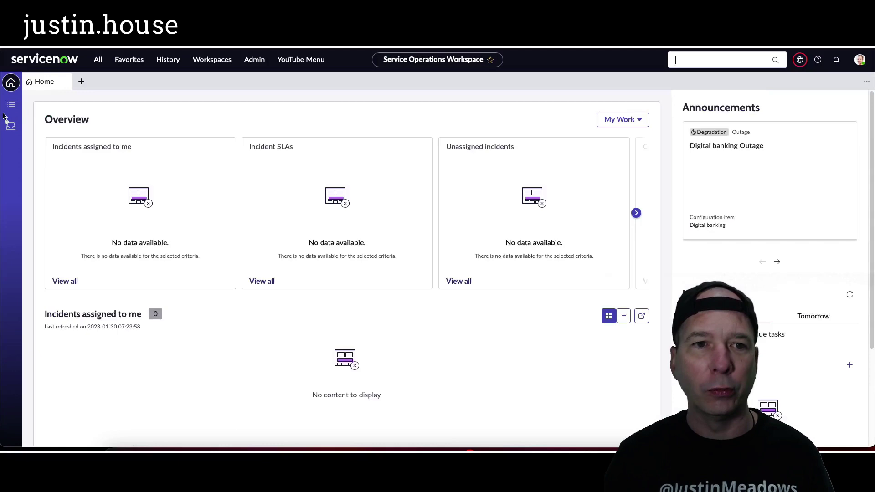
left_click(9, 105)
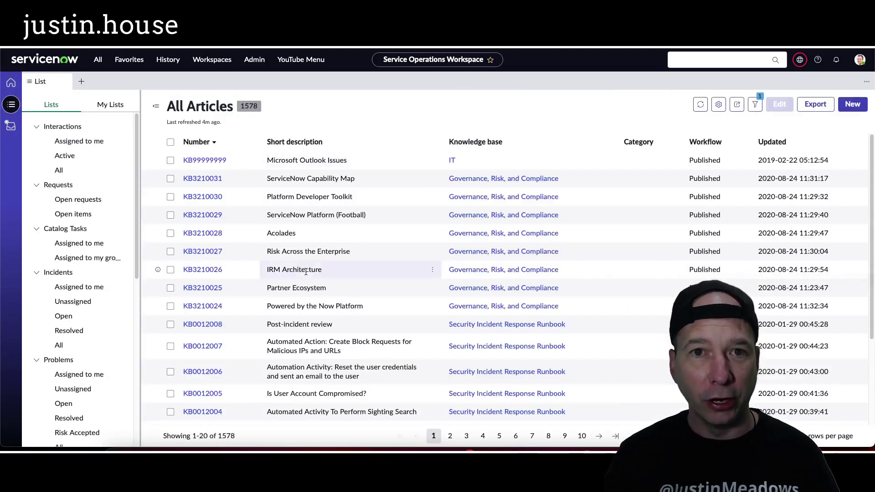
left_click(851, 104)
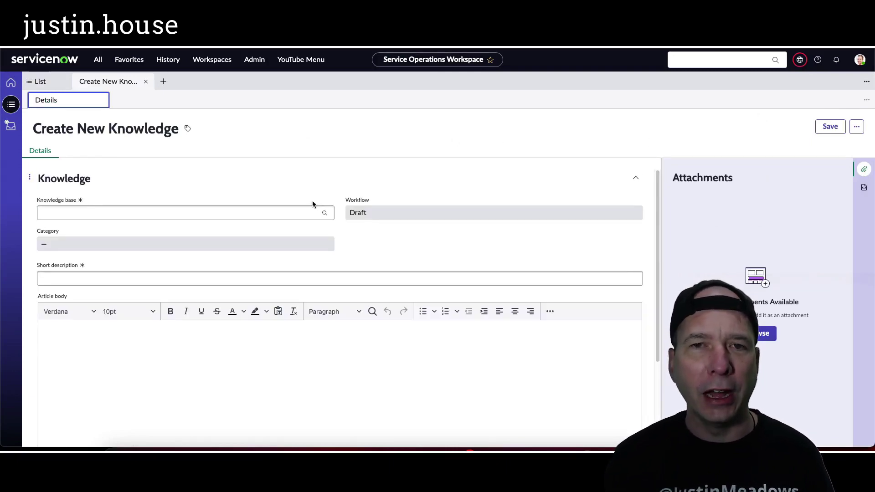
- Save draft 'Update W4 Form' in the recently used knowledge base as KB0011005 v0.01
left_click(204, 214)
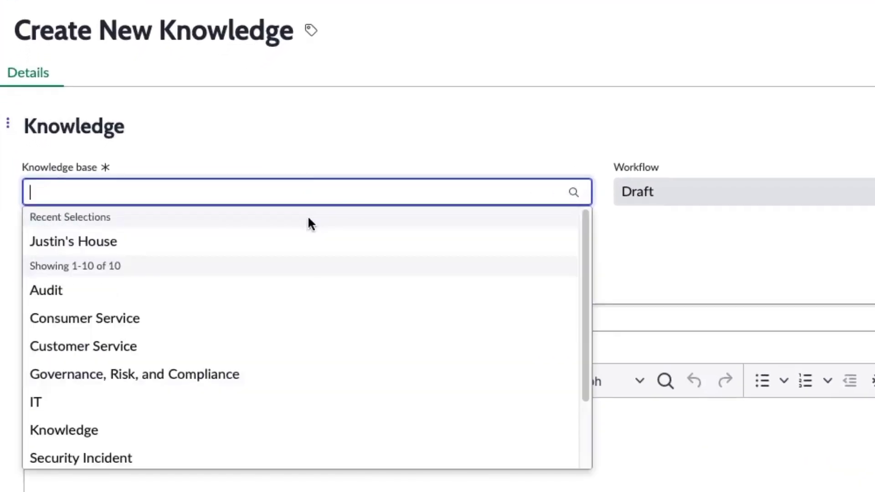
left_click(244, 250)
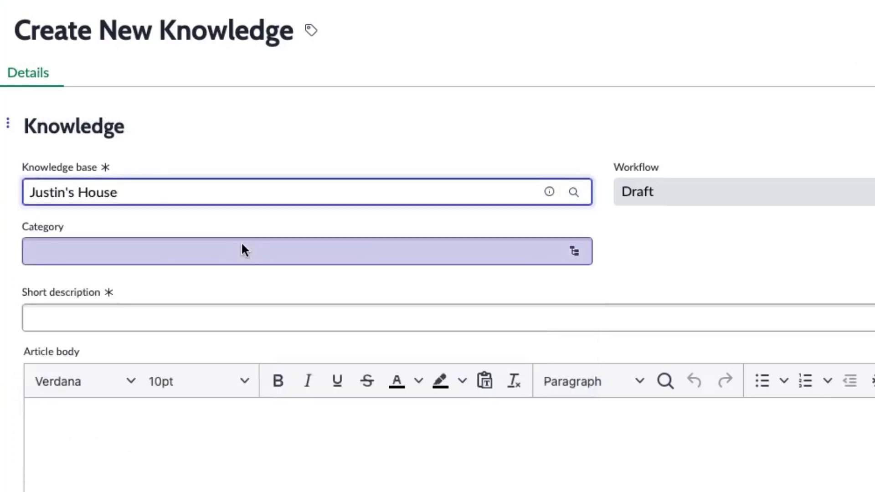
left_click(226, 316)
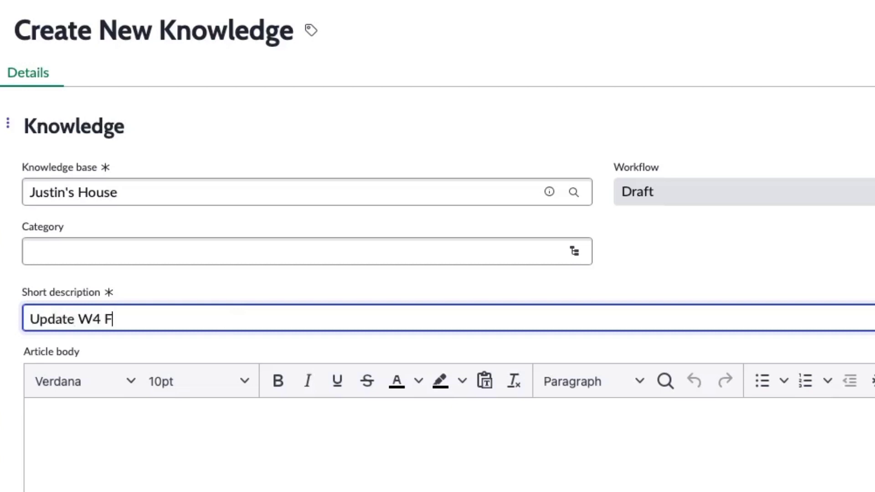
type("Update W4 Fp")
key("BackSpace")
type("orm")
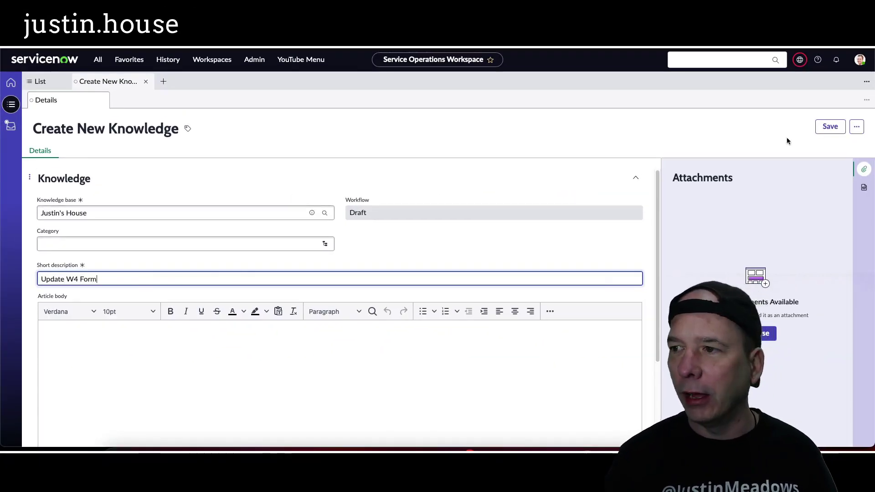
left_click(829, 127)
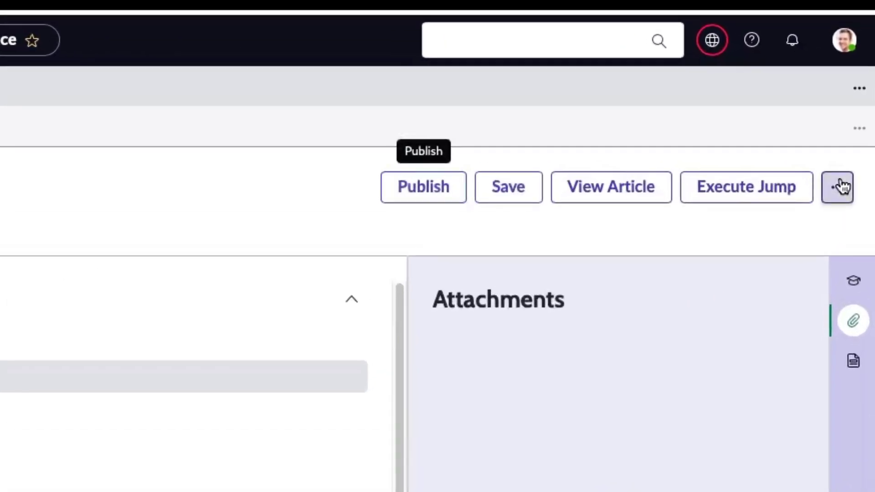
- Generate an AI draft body for KB0011005 headed 'Updating Your W-4 Form'
left_click(856, 127)
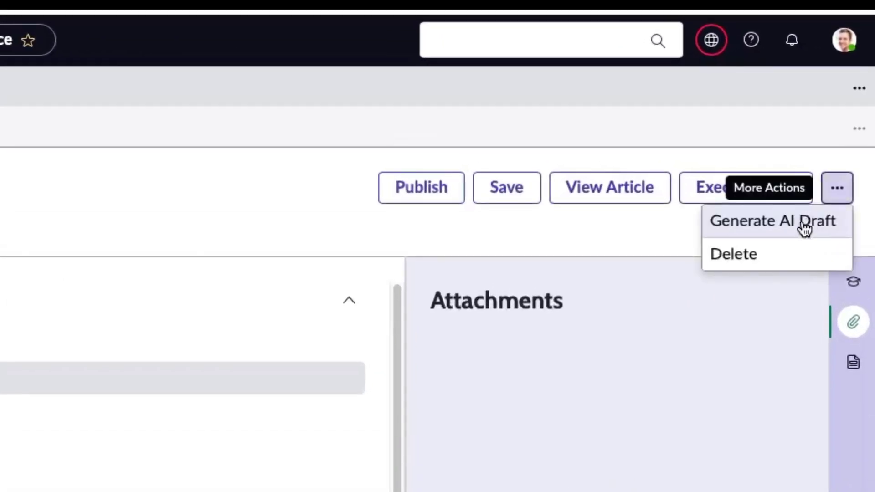
left_click(803, 222)
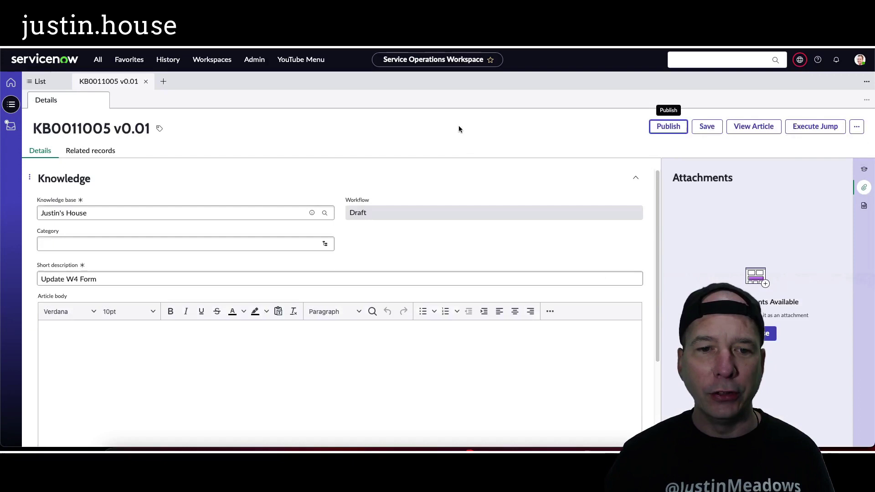
scroll(606, 222, "down", 1)
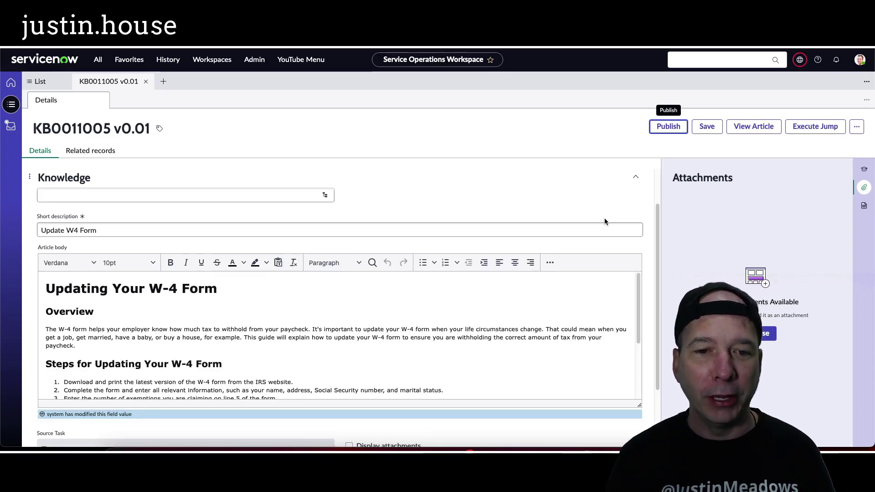
scroll(339, 208, "down", 1)
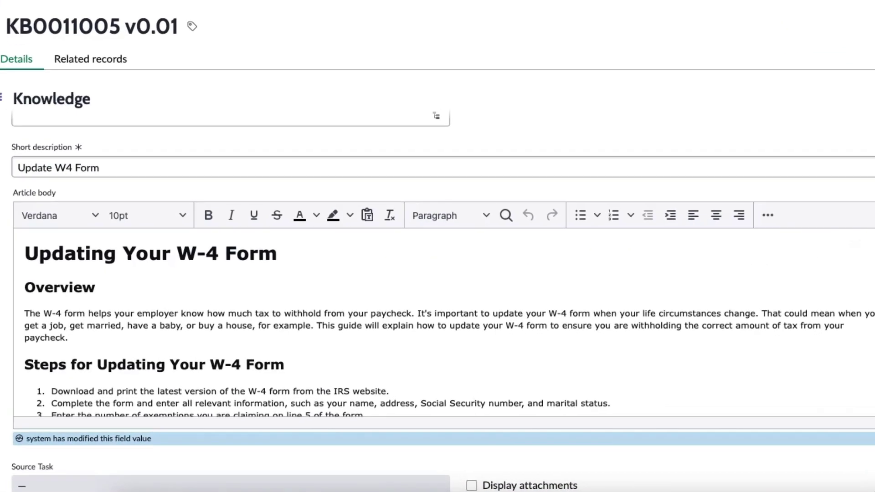
scroll(437, 324, "down", 3)
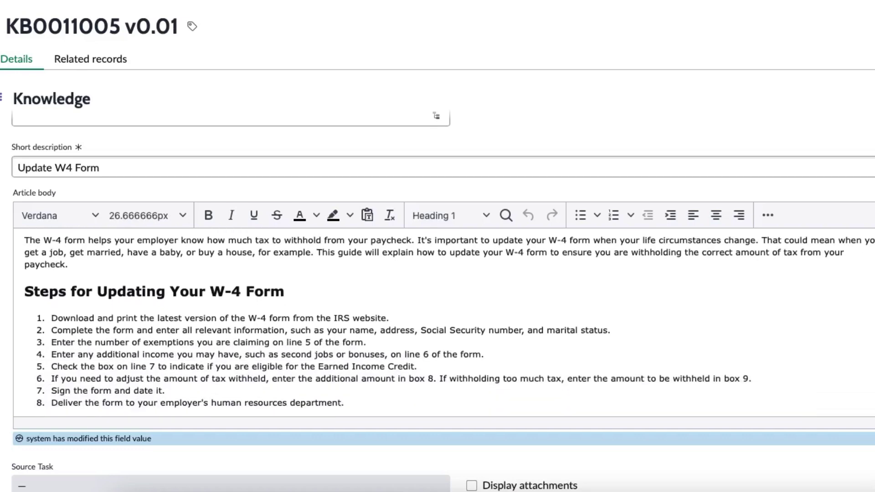
scroll(437, 323, "down", 1)
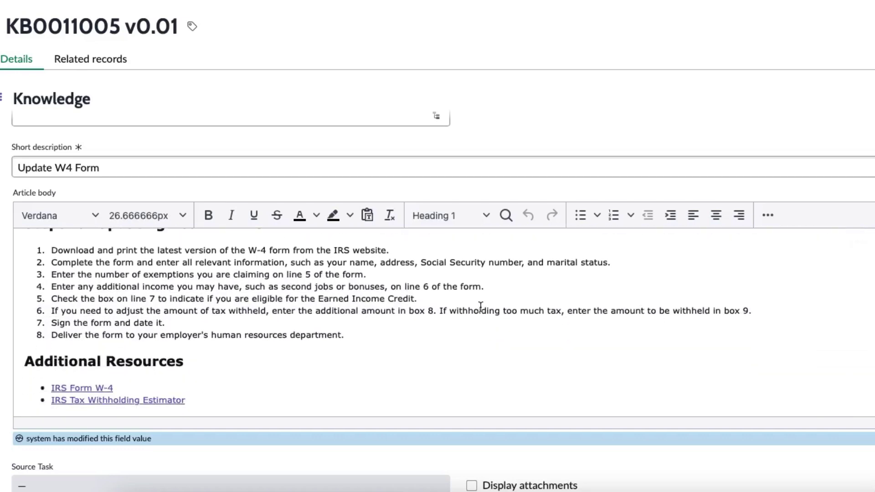
scroll(118, 341, "up", 3)
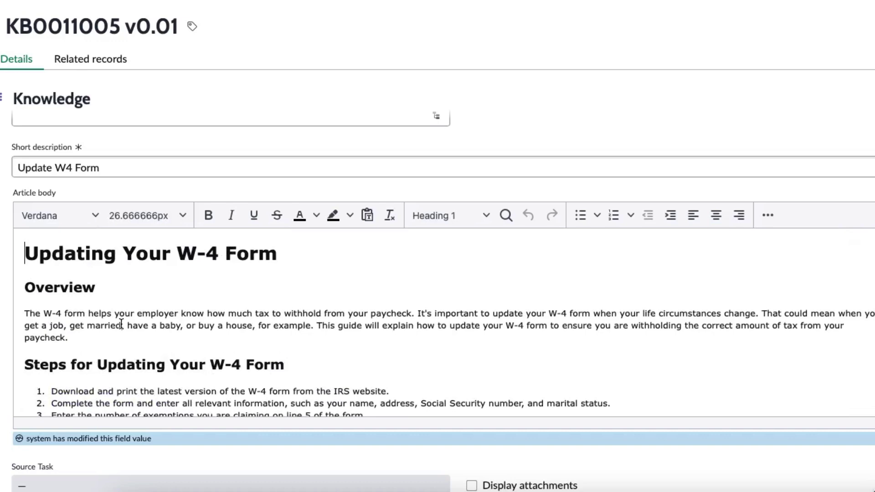